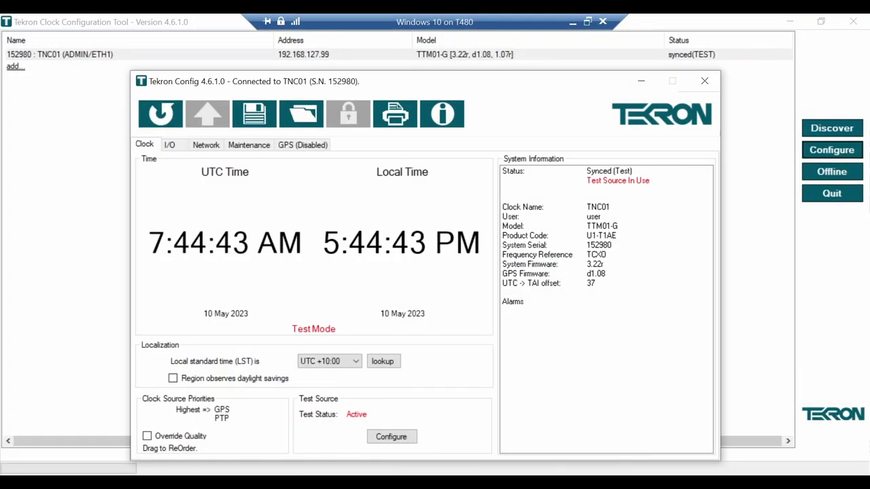
# Open the clock's Network > PTP settings in Config mode: Layer 2, one-step, peer-to-peer, domain 93
pyautogui.click(206, 148)
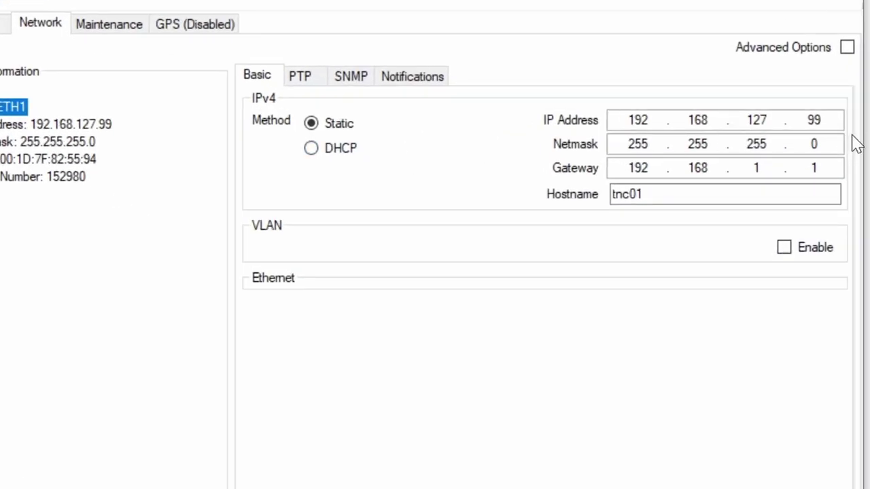
pyautogui.click(324, 80)
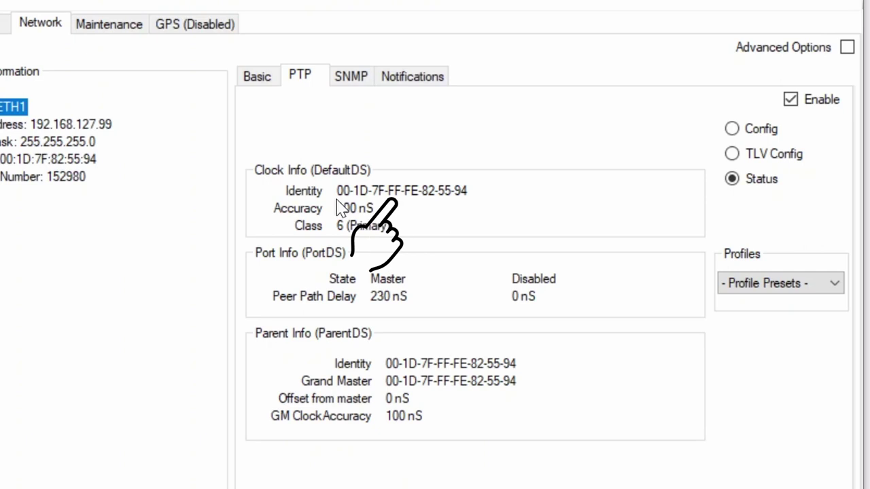
pyautogui.click(741, 129)
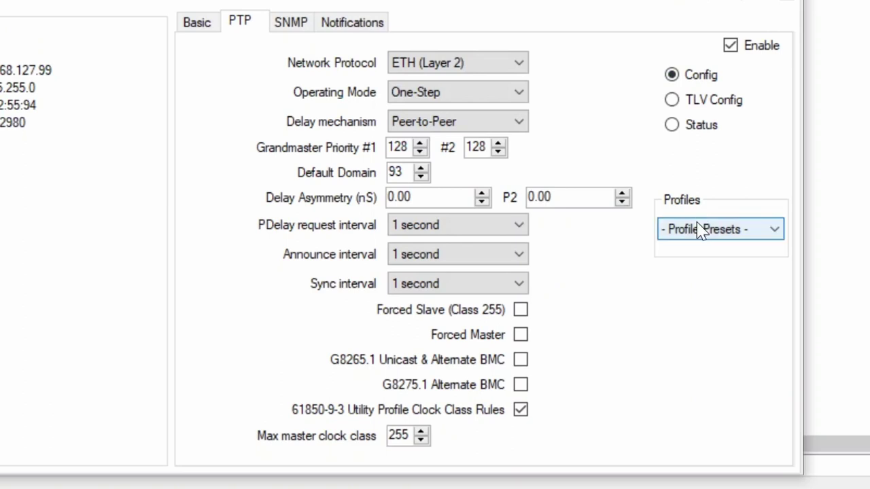
# Select the 61850-9-3 Power Utility profile preset for TNC01, giving priorities 128/128 and 1-second intervals
pyautogui.click(700, 229)
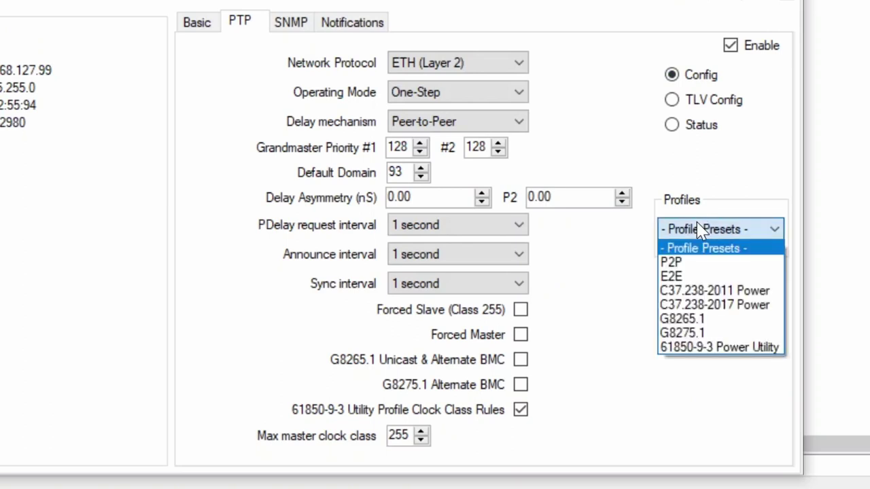
pyautogui.click(709, 355)
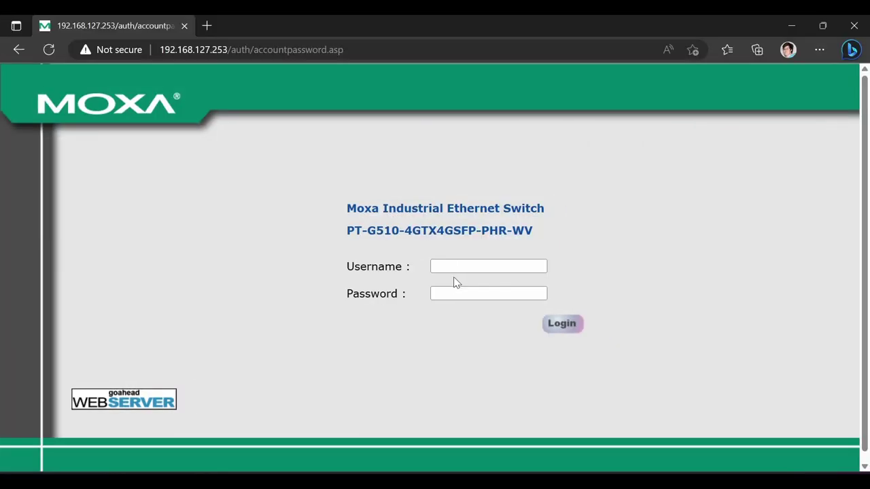
# Log in to the switch as admin with its password, skipping login history and the default-password warning
pyautogui.click(450, 267)
pyautogui.write('a')
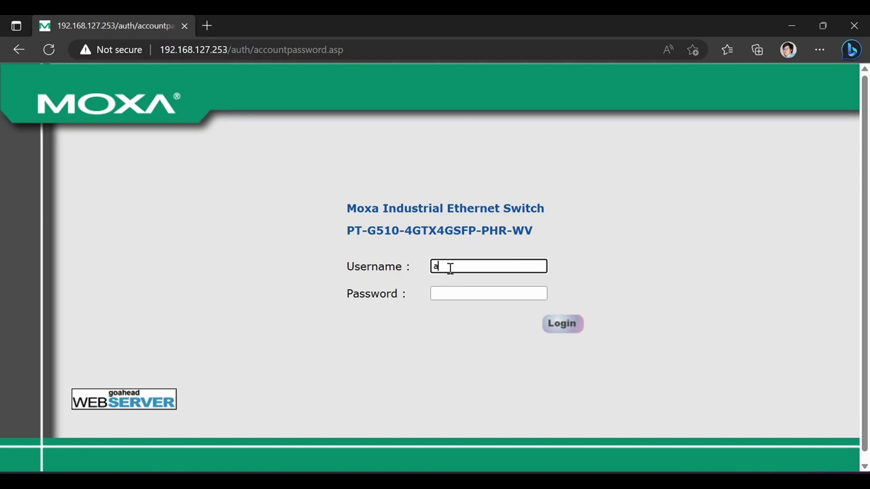
pyautogui.write('dmin')
pyautogui.press('Tab')
pyautogui.write('moxa')
pyautogui.press('Return')
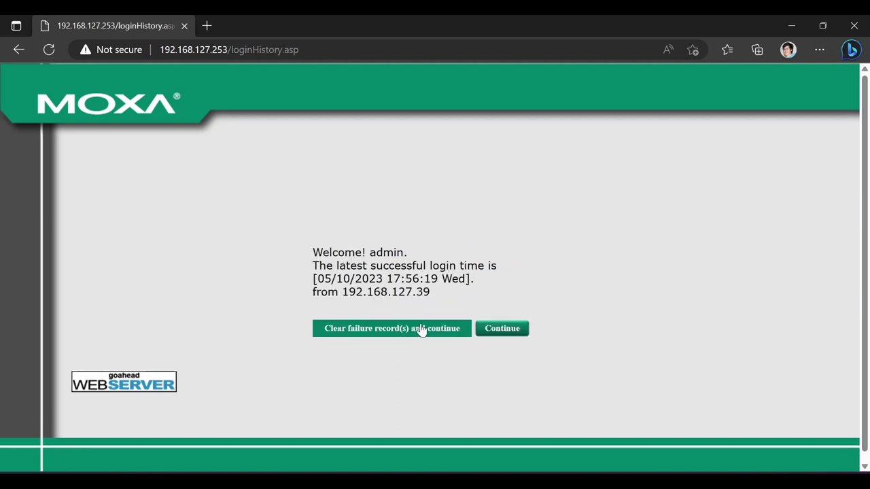
pyautogui.click(422, 330)
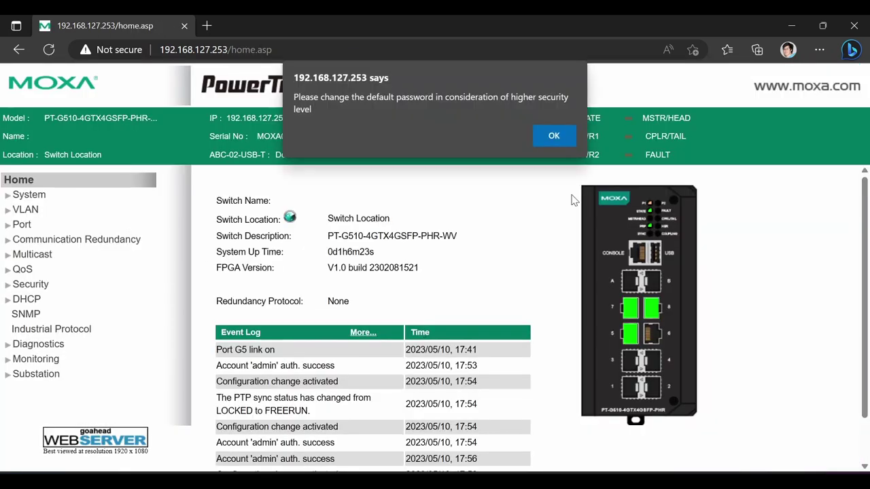
pyautogui.click(554, 136)
# Enable IEEE 1588 PTP with the IEC 61850-9-3 profile and domain 93, and apply it
pyautogui.click(29, 194)
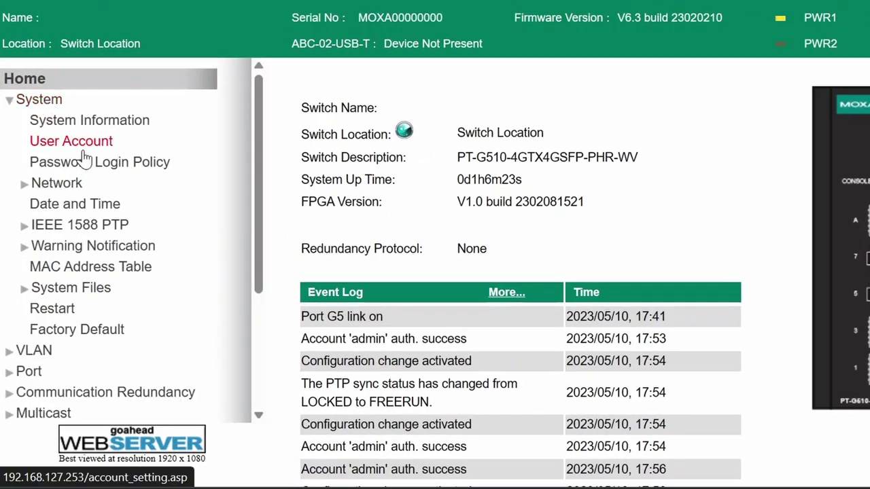
pyautogui.click(68, 227)
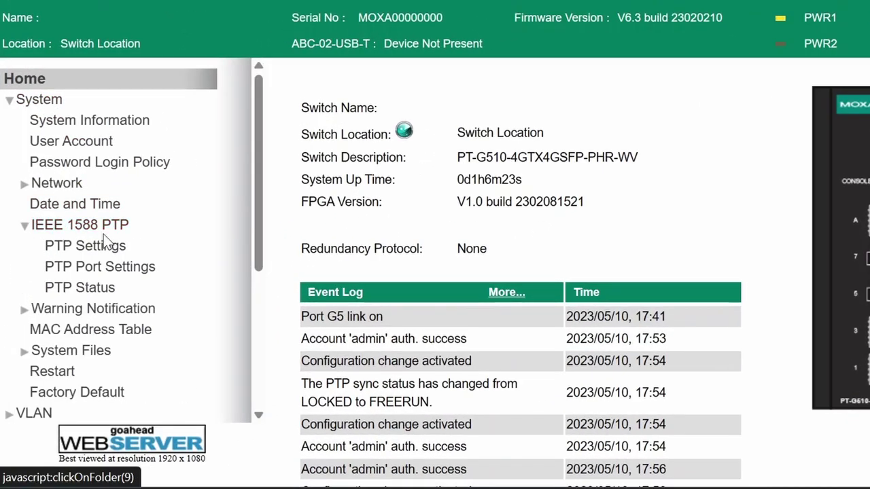
pyautogui.click(105, 242)
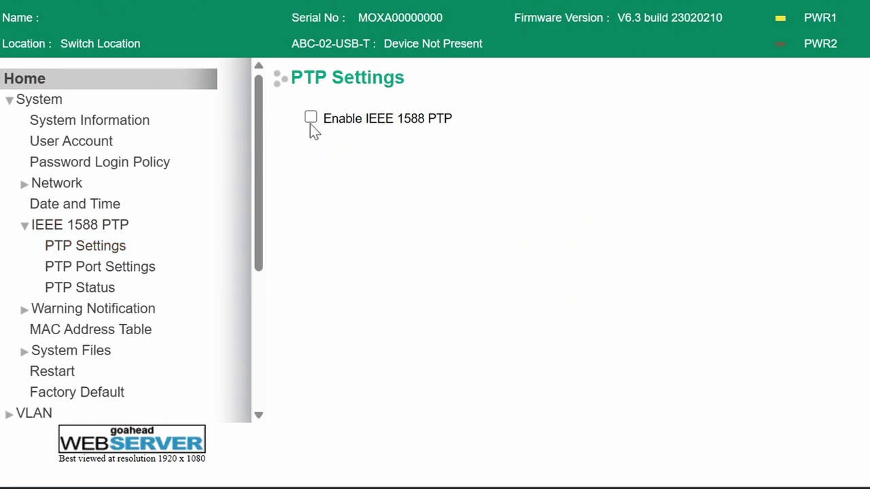
pyautogui.click(311, 118)
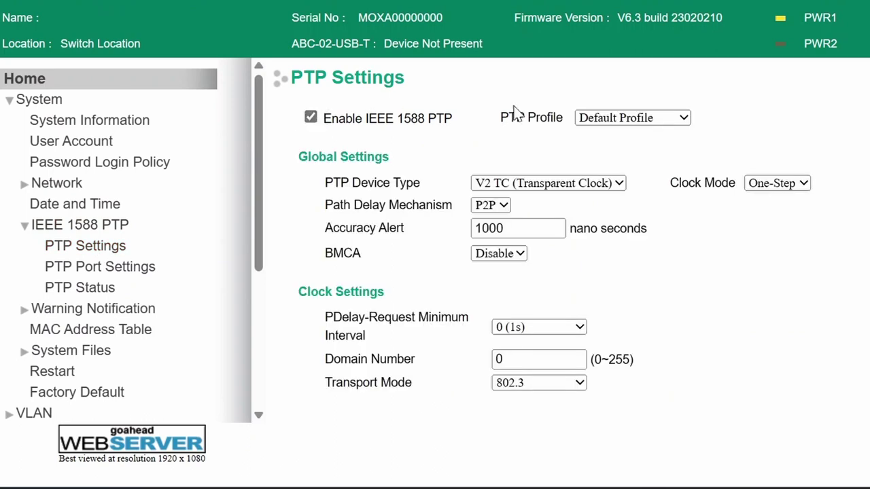
pyautogui.click(662, 118)
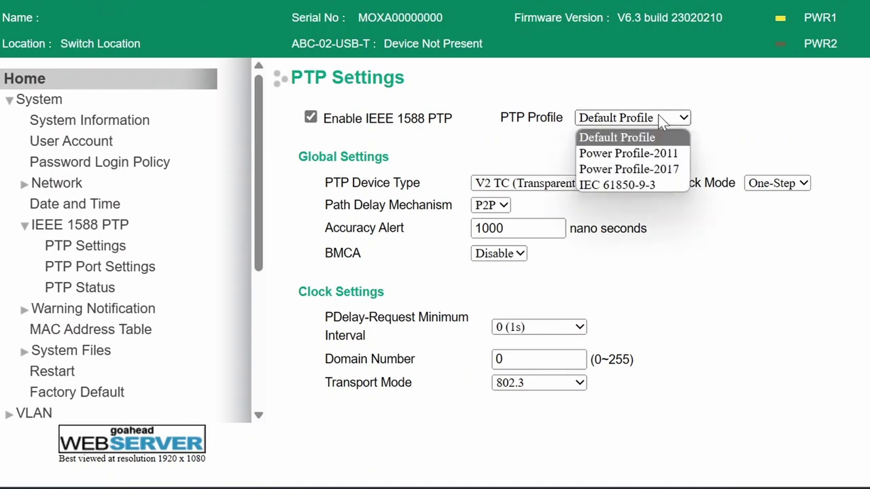
pyautogui.click(650, 184)
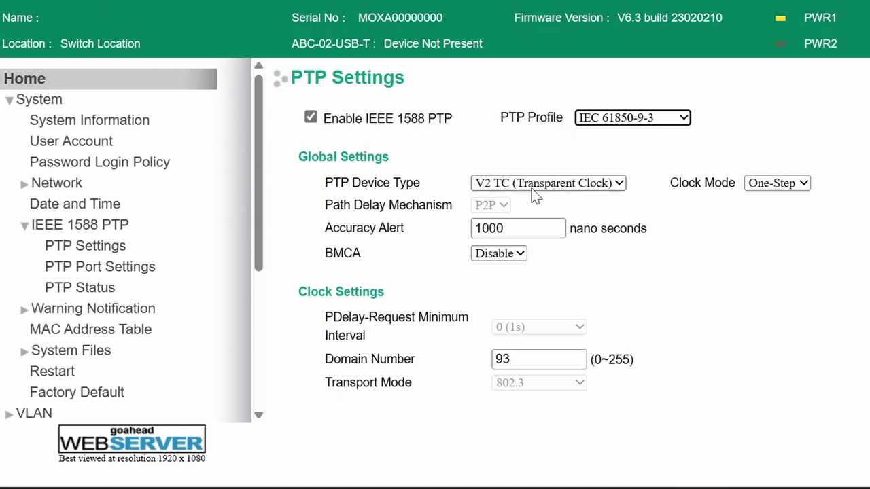
pyautogui.click(535, 362)
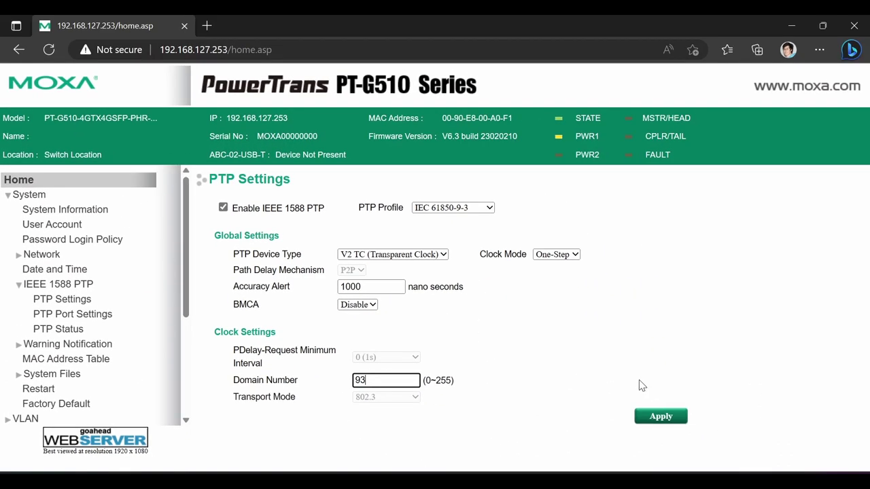
pyautogui.click(660, 417)
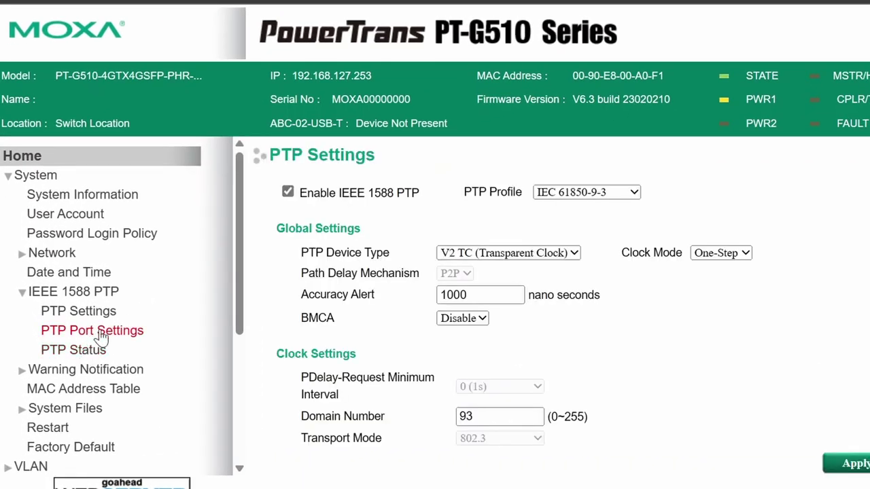
# Enable PTP on ports G7 and G8 in PTP Port Settings and apply the change
pyautogui.click(102, 333)
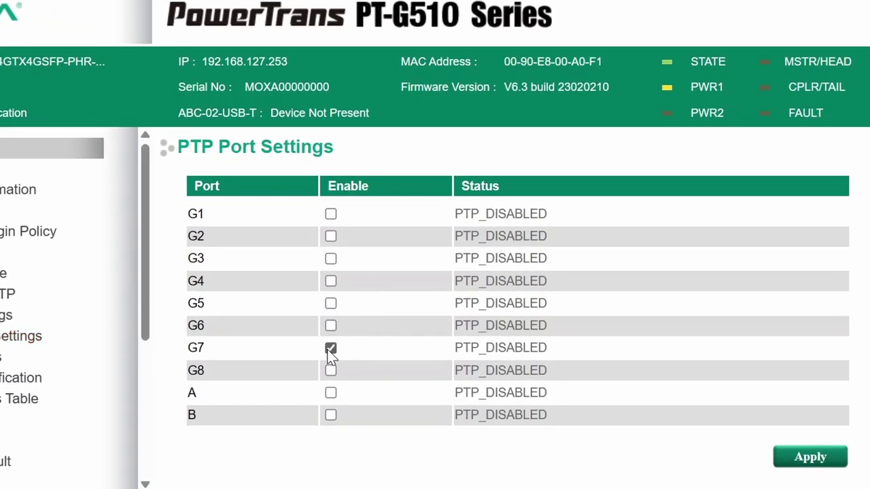
pyautogui.click(334, 374)
pyautogui.click(334, 373)
pyautogui.click(334, 373)
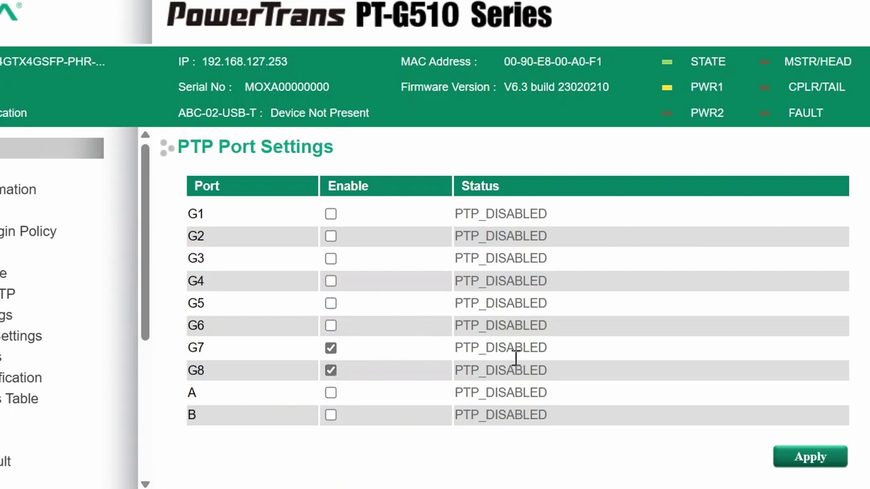
pyautogui.click(811, 457)
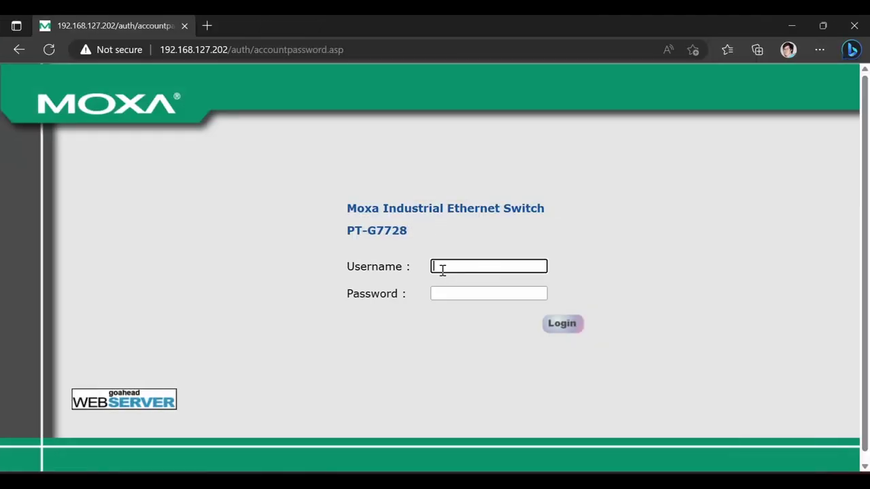
# Log in to the PT-G7728 as admin, clearing failure records and dismissing the default-password warning
pyautogui.write('admin')
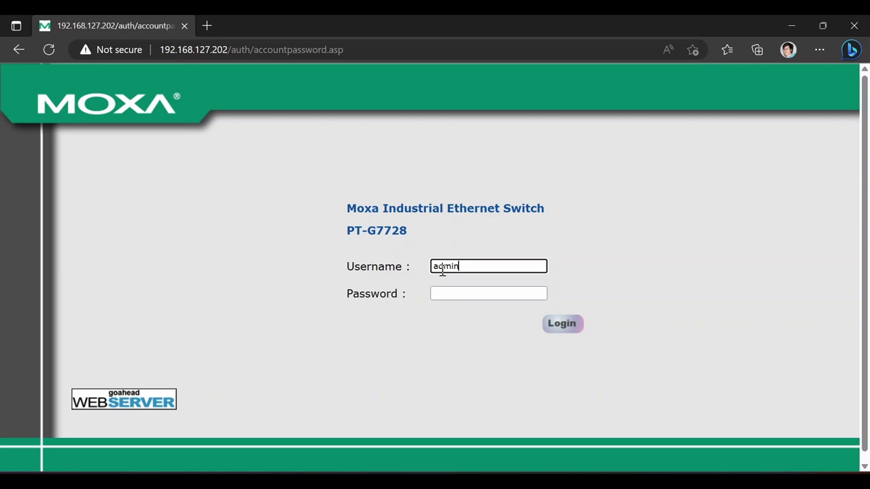
pyautogui.press('Tab')
pyautogui.write('moxa')
pyautogui.press('Return')
pyautogui.click(397, 330)
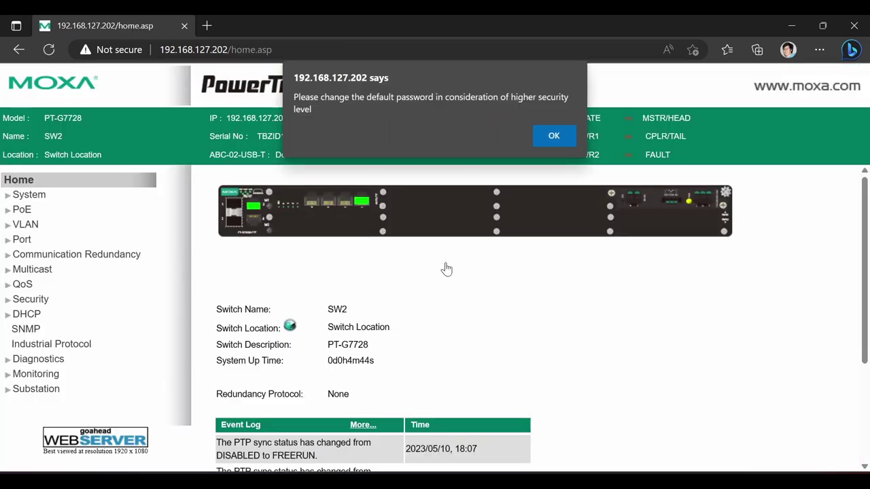
pyautogui.click(552, 136)
# Enable IEEE 1588 PTP with the IEC 61850-9-3 profile, keeping the device type as transparent clock
pyautogui.click(29, 195)
pyautogui.click(56, 299)
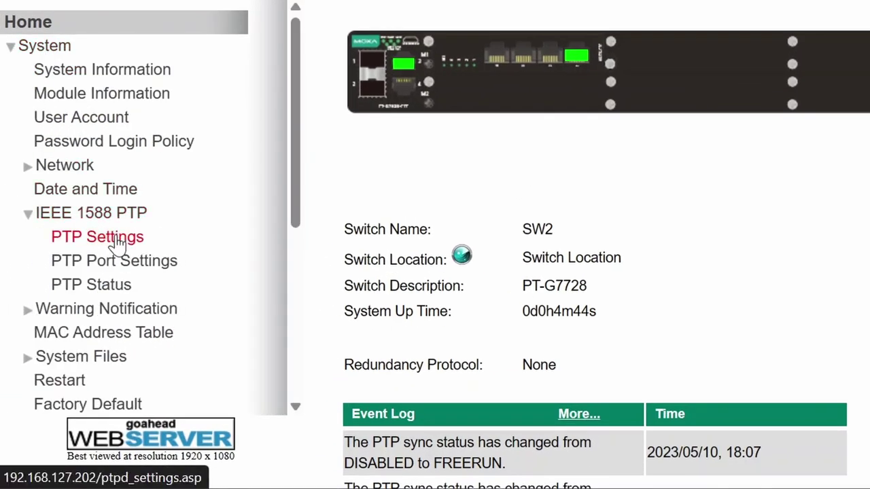
pyautogui.click(116, 243)
pyautogui.click(354, 64)
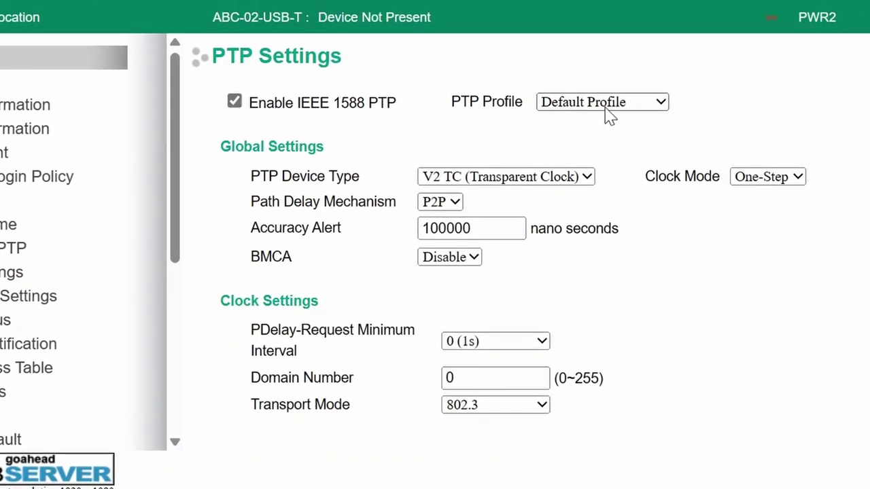
pyautogui.click(609, 108)
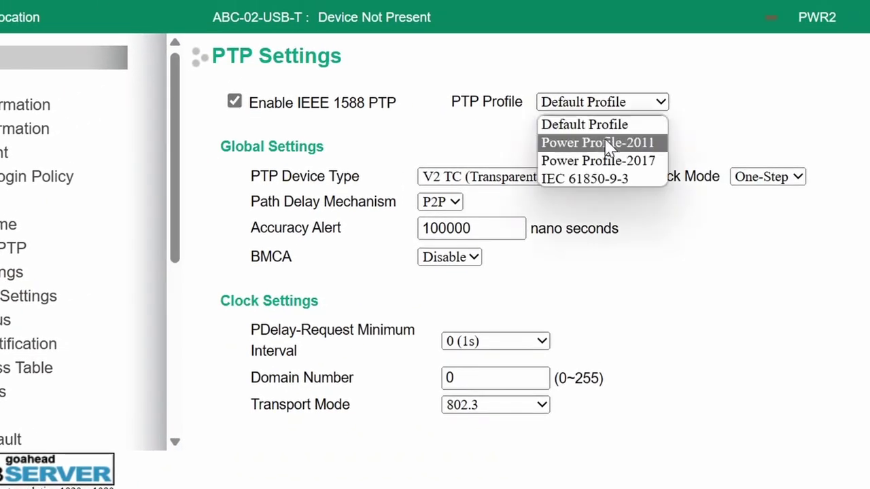
pyautogui.click(606, 178)
pyautogui.click(584, 177)
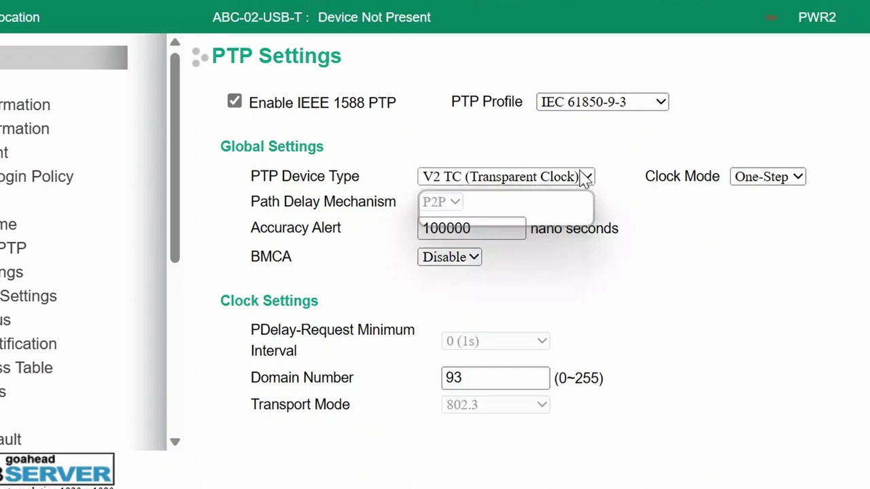
pyautogui.click(585, 178)
pyautogui.click(584, 178)
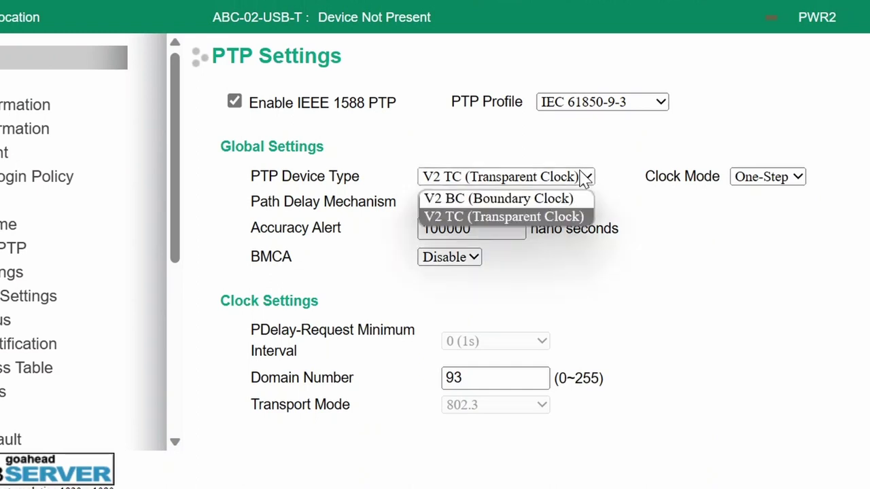
pyautogui.click(578, 217)
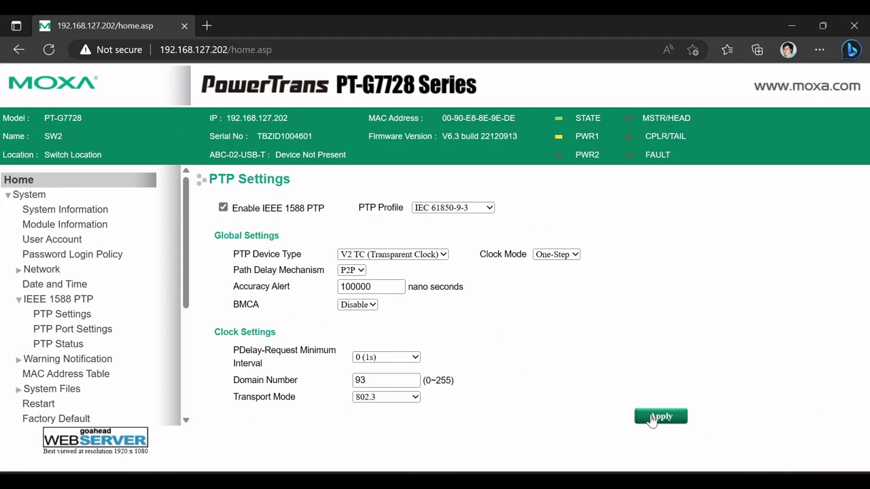
# Apply the PT-G7728 PTP settings, then enable PTP on ports 3 and 1-1
pyautogui.click(660, 416)
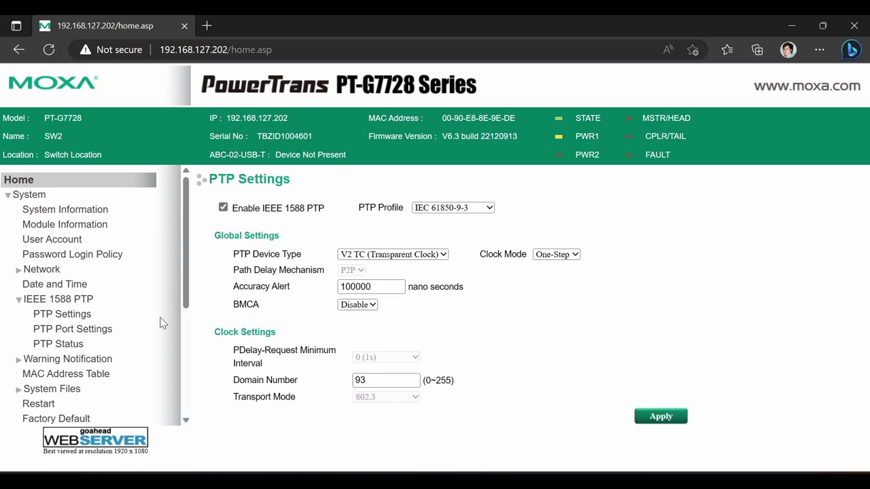
pyautogui.click(82, 332)
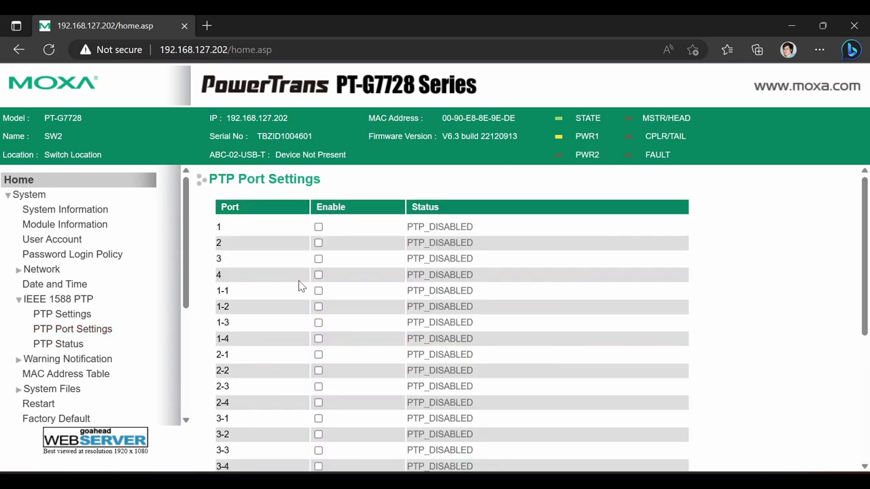
pyautogui.click(318, 259)
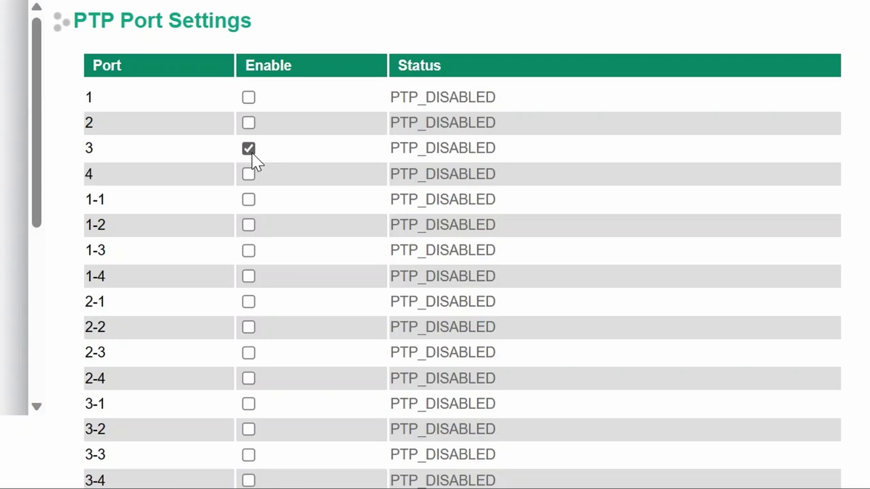
pyautogui.click(249, 201)
pyautogui.scroll(-5, 461, 223)
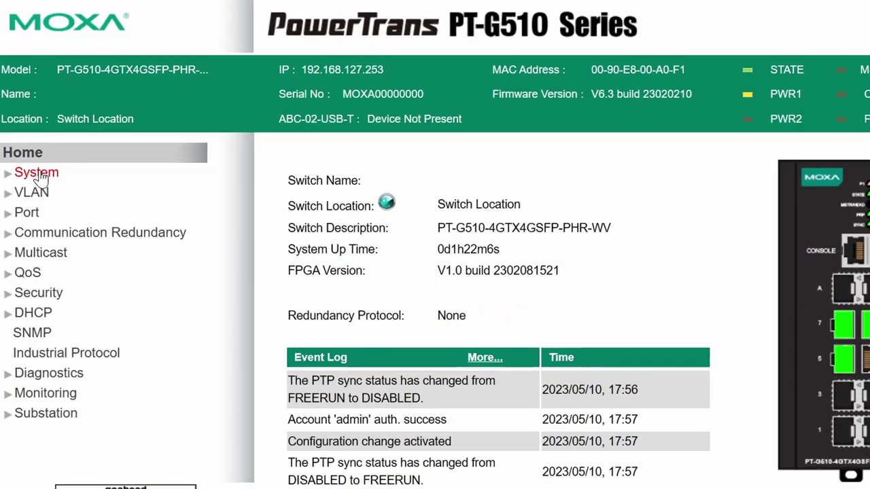
# Open the PT-G510's PTP Status page, showing sync Locked on slave port G7 with mean path delay 229
pyautogui.click(31, 195)
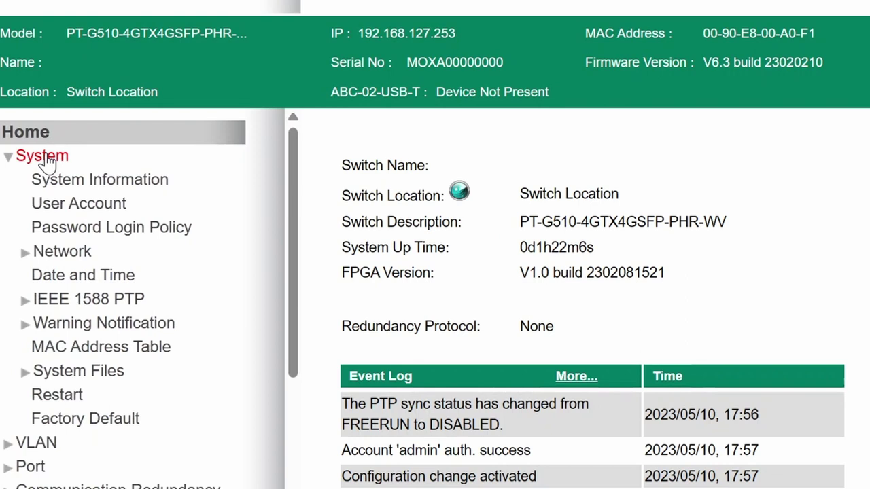
pyautogui.click(80, 299)
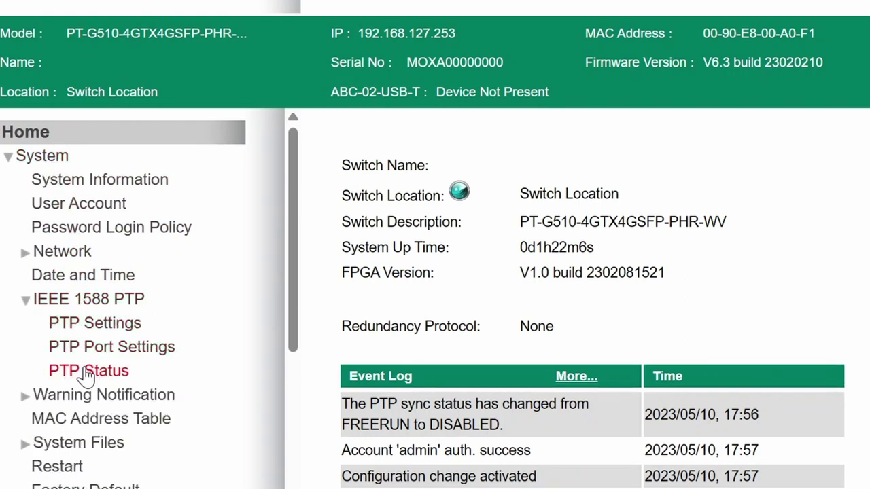
pyautogui.click(61, 372)
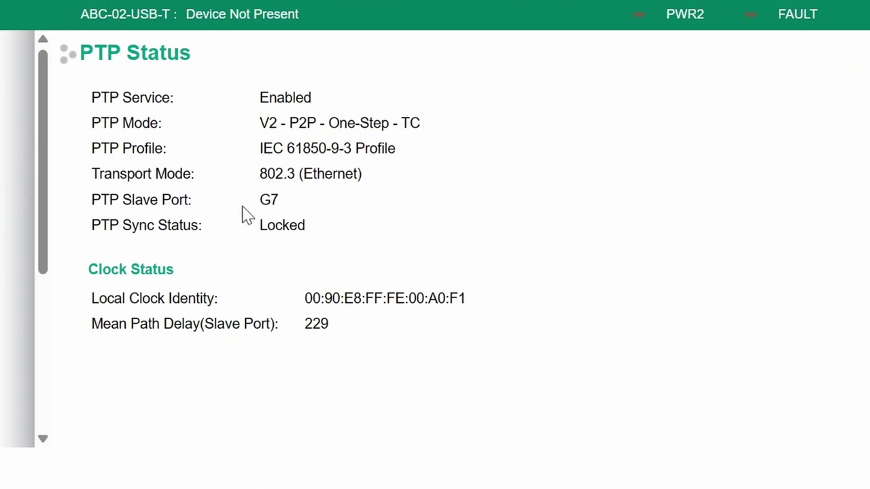